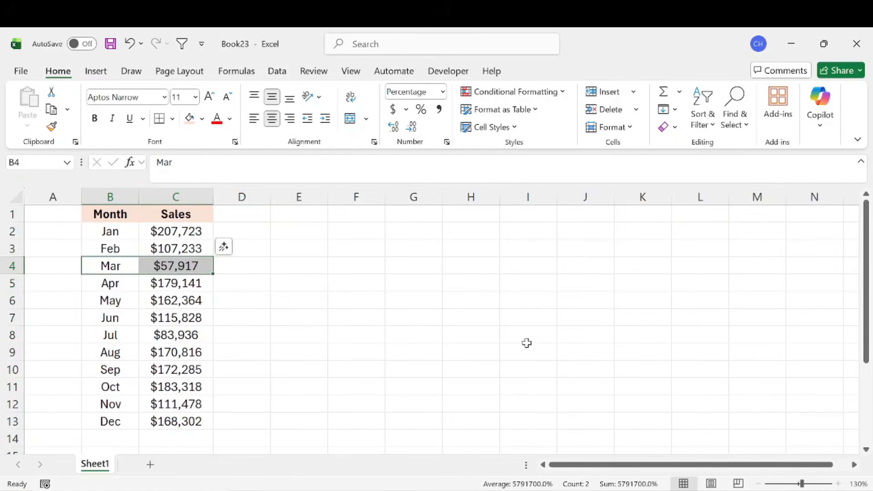
Step: Insert a 2-D pie chart from the Jan to Mar months and sales in B2:C4
left_click_drag(121, 233, 125, 258)
left_click(244, 260)
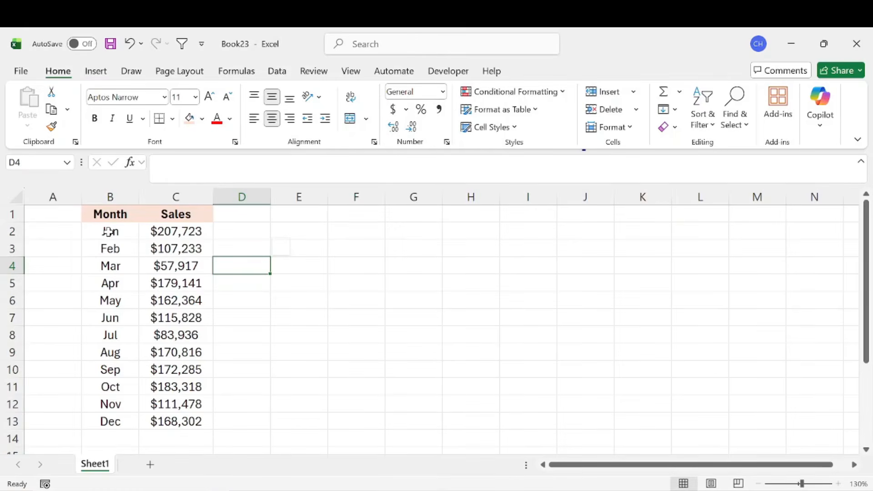
left_click_drag(123, 232, 185, 266)
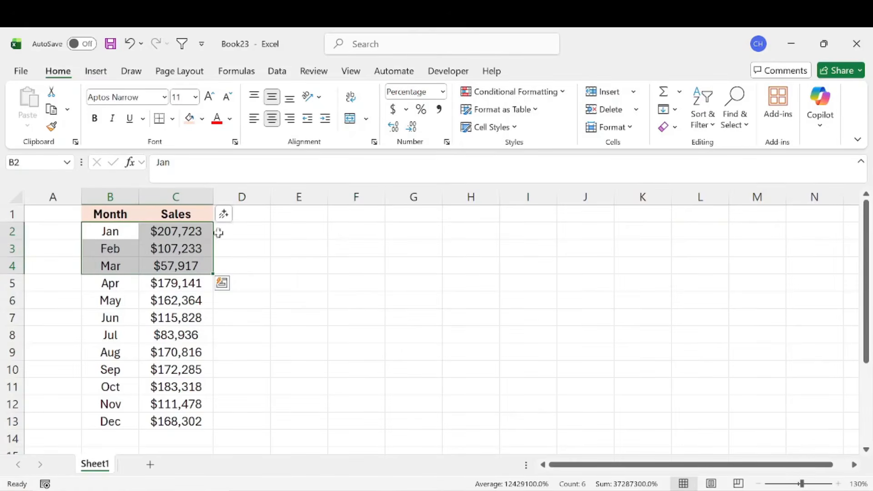
left_click(97, 72)
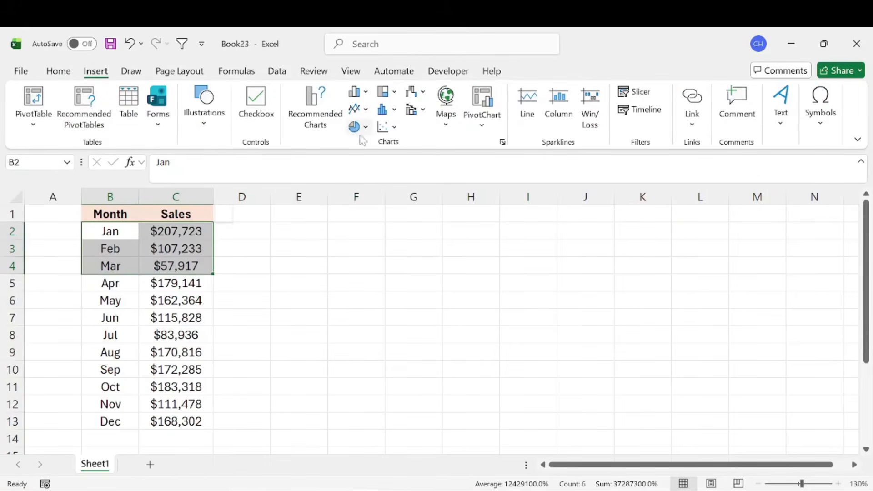
left_click(367, 128)
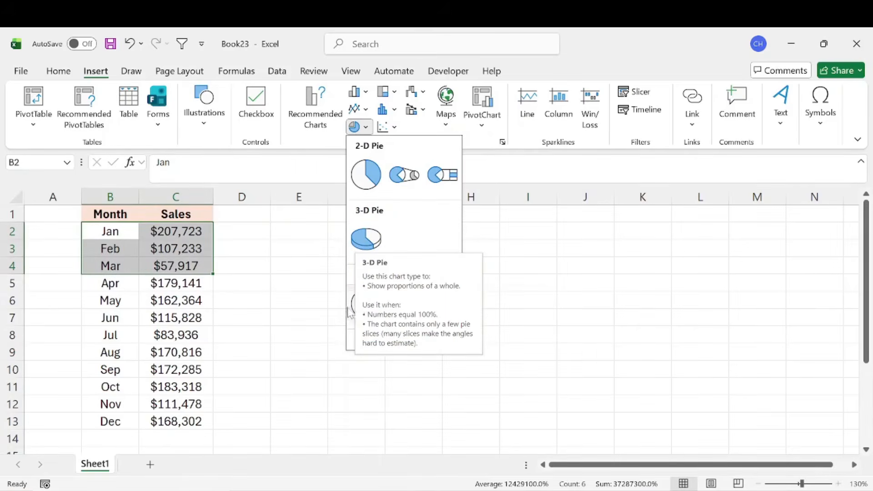
left_click(367, 174)
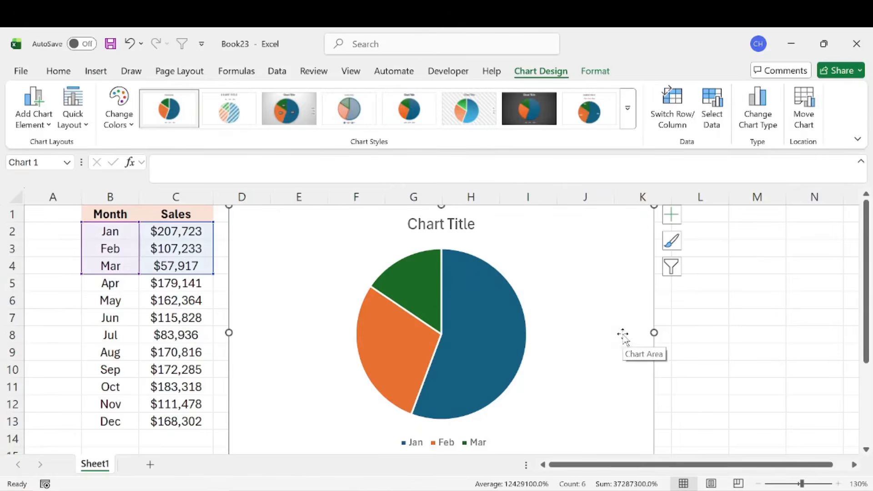
Step: Shrink the pie chart to about 3.86" wide by 2.15" high and place it beside the table, spanning roughly rows 2 to 12
mouse_move(564, 272)
left_mouse_down()
mouse_move(755, 295)
mouse_move(614, 288)
mouse_move(540, 269)
mouse_move(551, 266)
left_mouse_up()
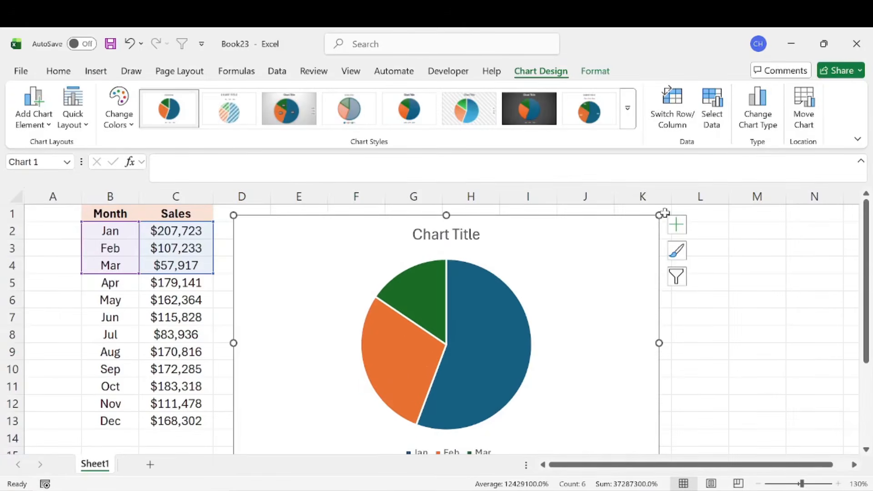
left_click_drag(659, 215, 556, 291)
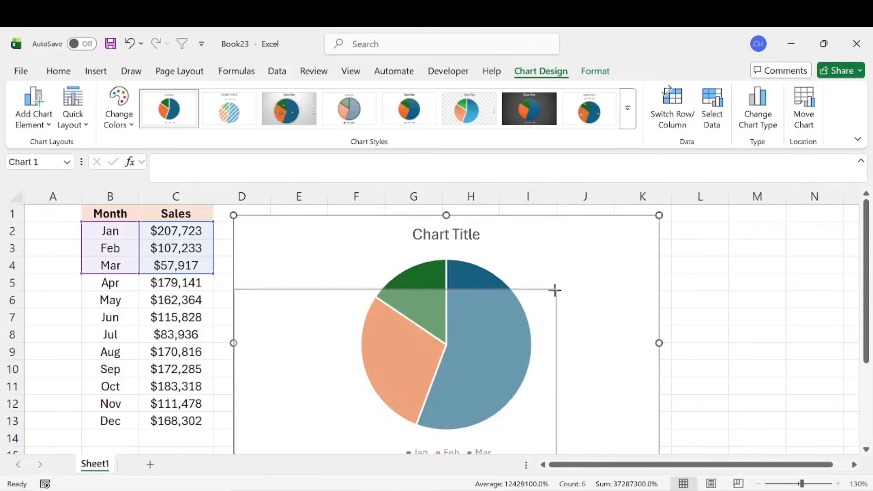
left_click_drag(499, 347, 496, 282)
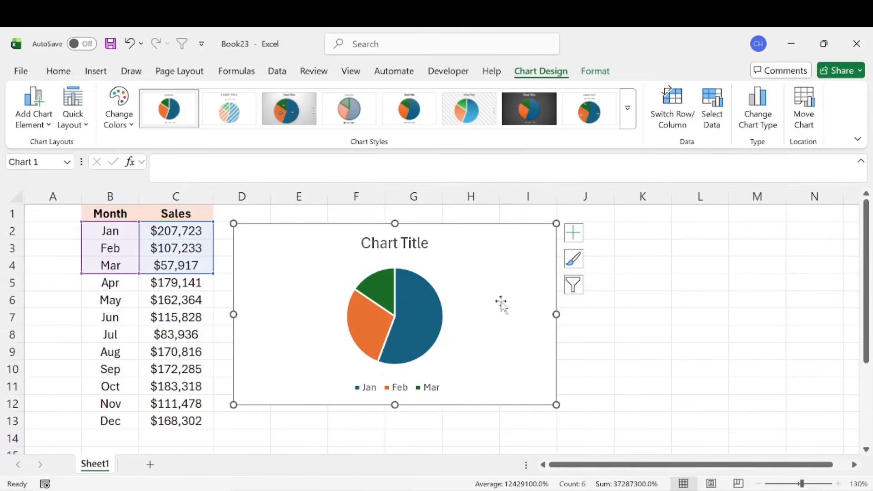
mouse_move(556, 405)
left_mouse_down()
mouse_move(522, 378)
mouse_move(579, 419)
mouse_move(563, 408)
left_mouse_up()
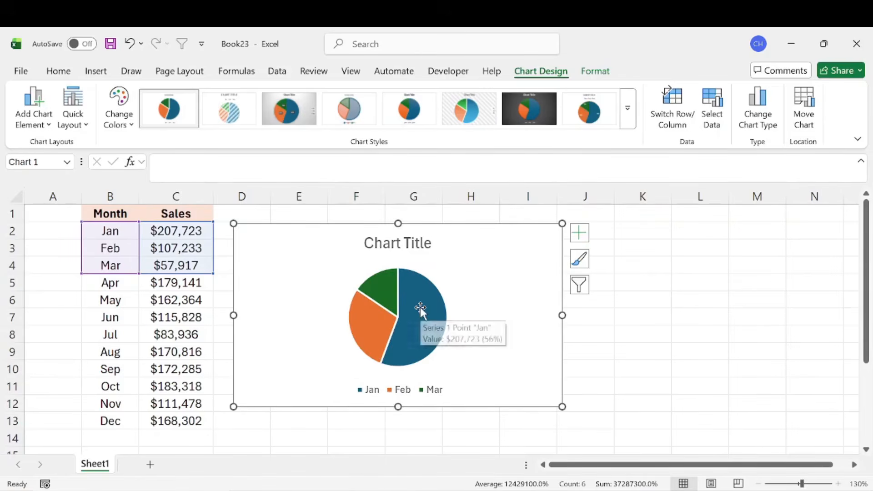
left_click(624, 269)
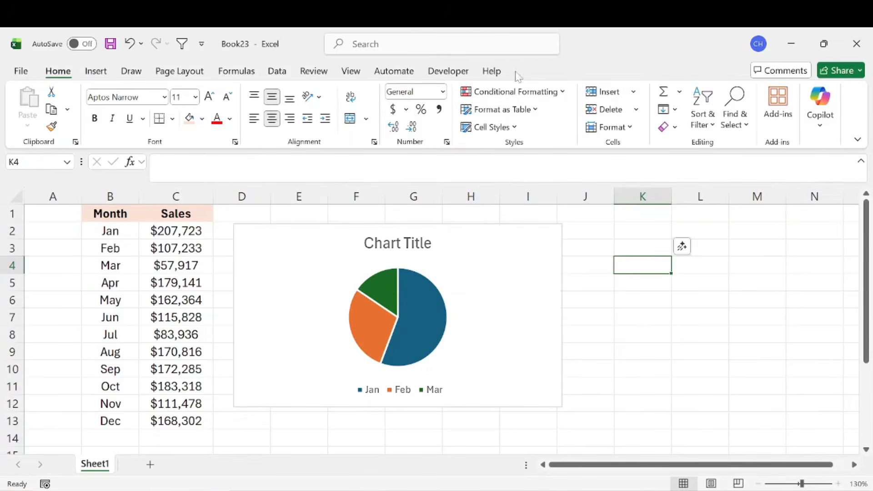
Step: Apply the chart style with the dark gray gradient background to the pie chart
left_click(467, 253)
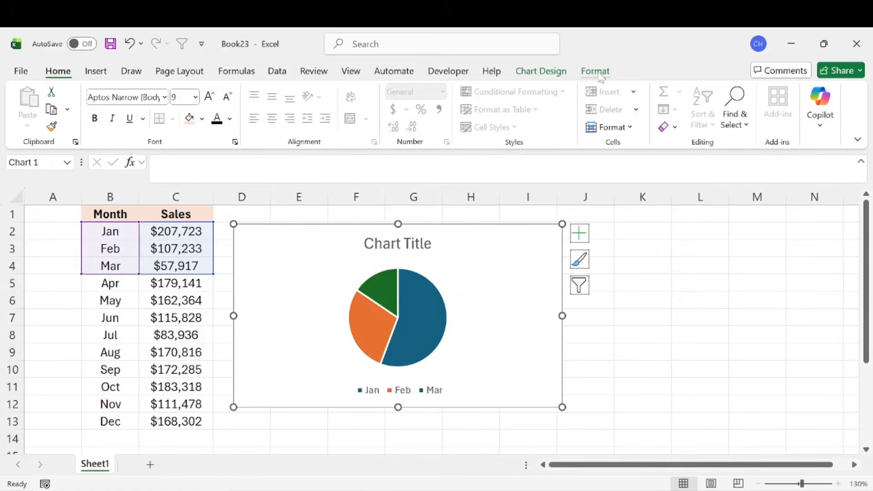
left_click(541, 71)
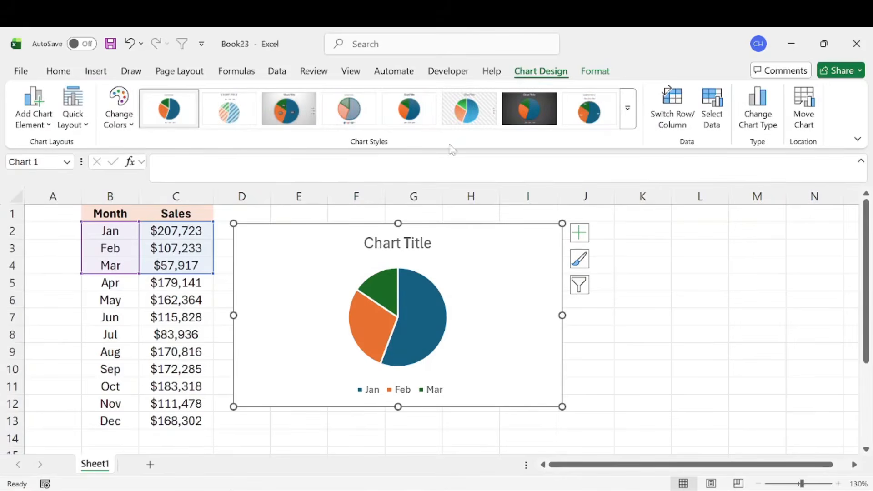
left_click(124, 121)
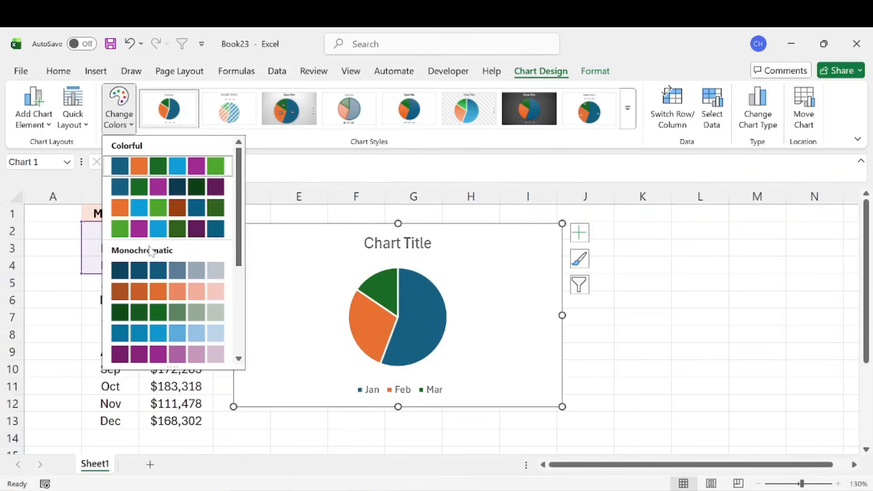
left_click(295, 139)
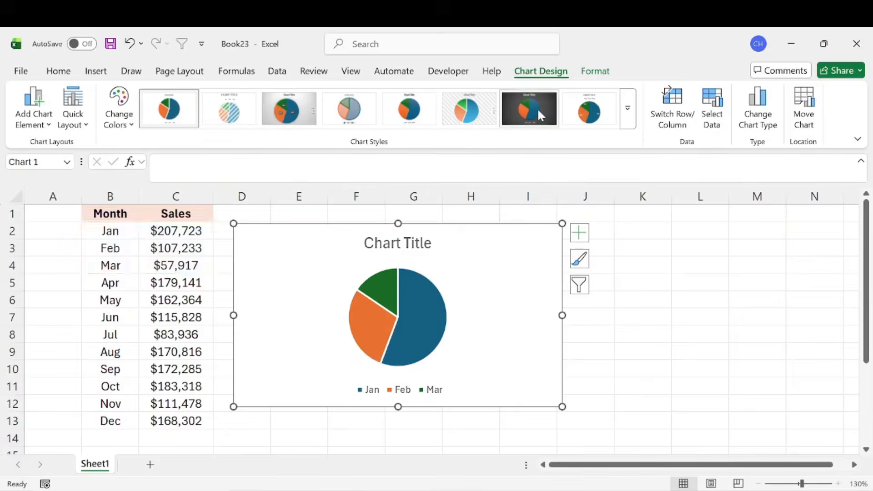
left_click(538, 111)
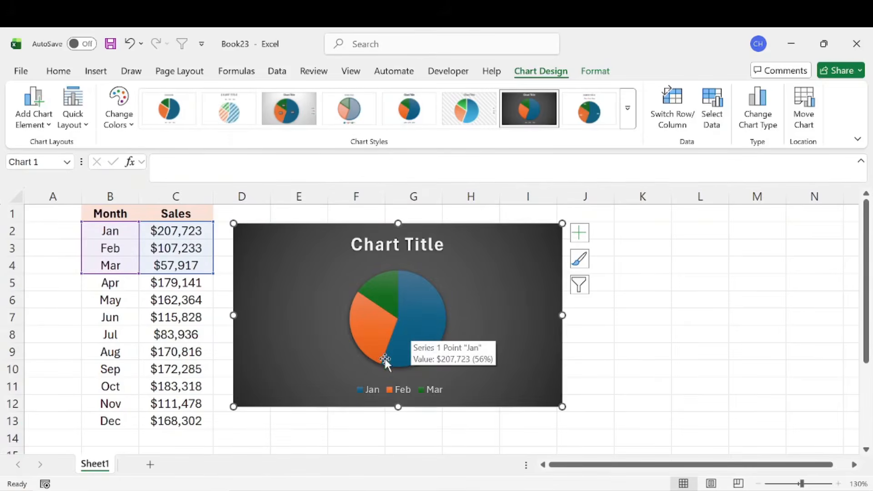
Step: Fill only the Jan slice of the pie with solid dark red
left_click(419, 322)
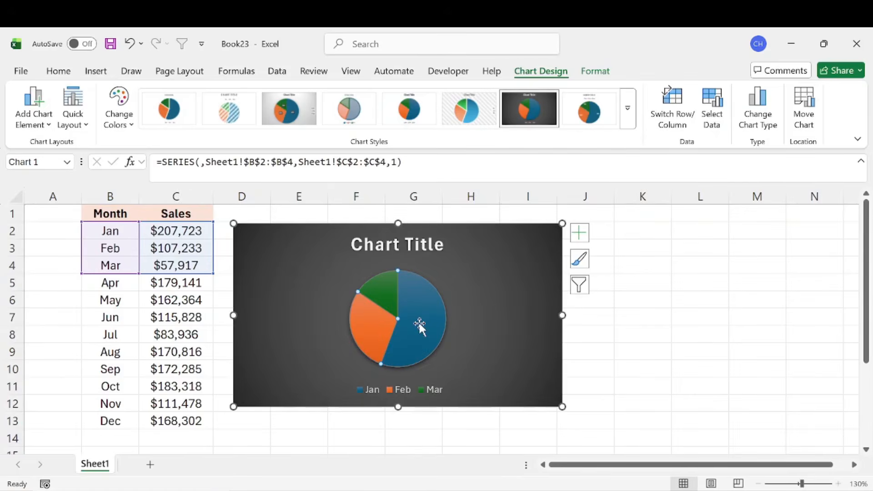
double_click(419, 310)
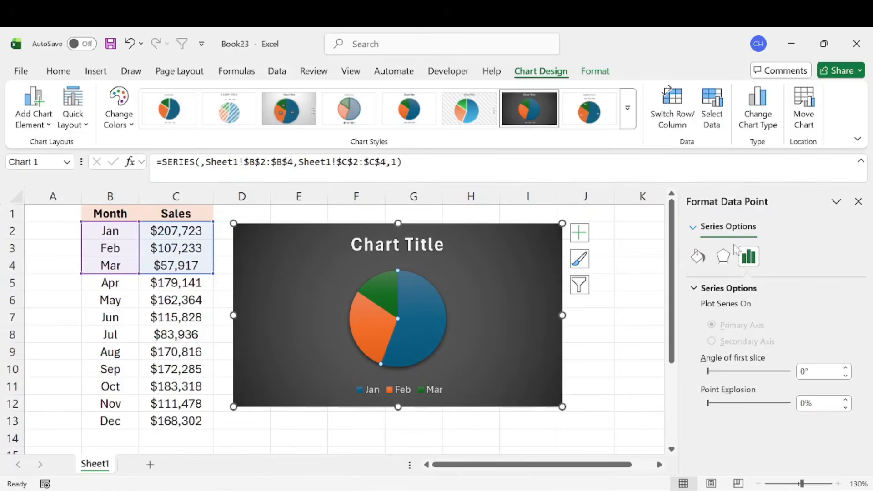
left_click(699, 258)
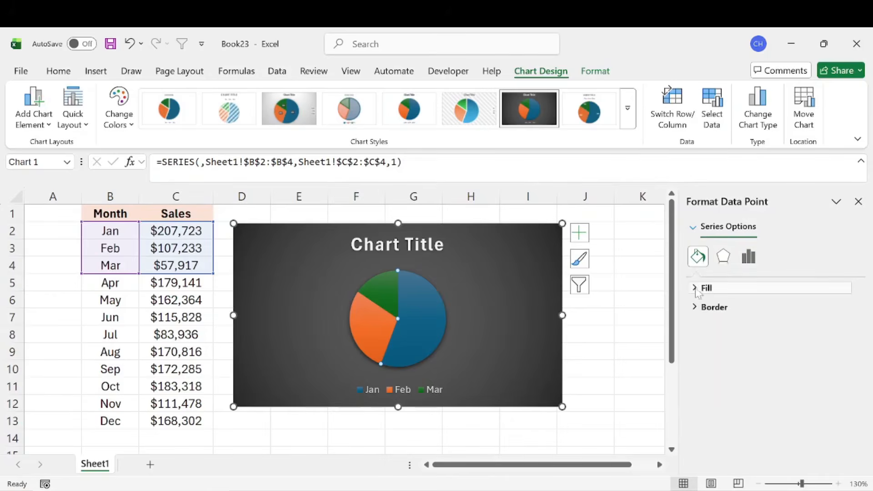
left_click(696, 291)
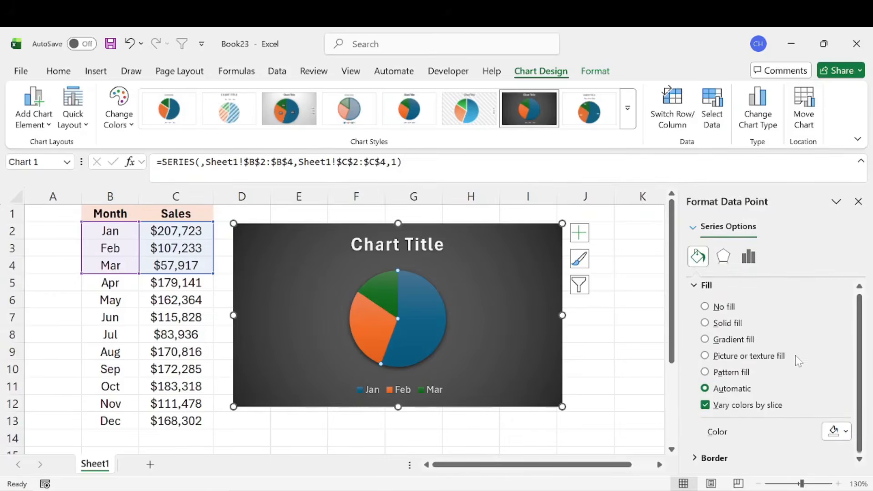
left_click(840, 432)
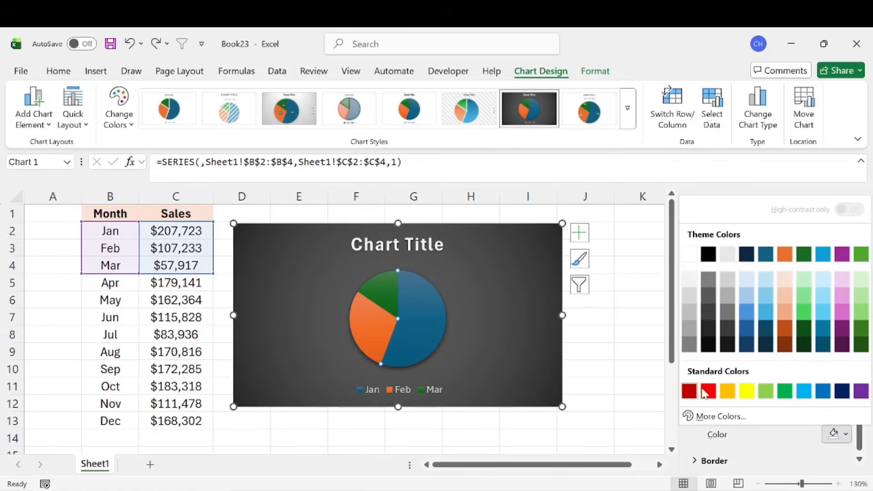
left_click(690, 392)
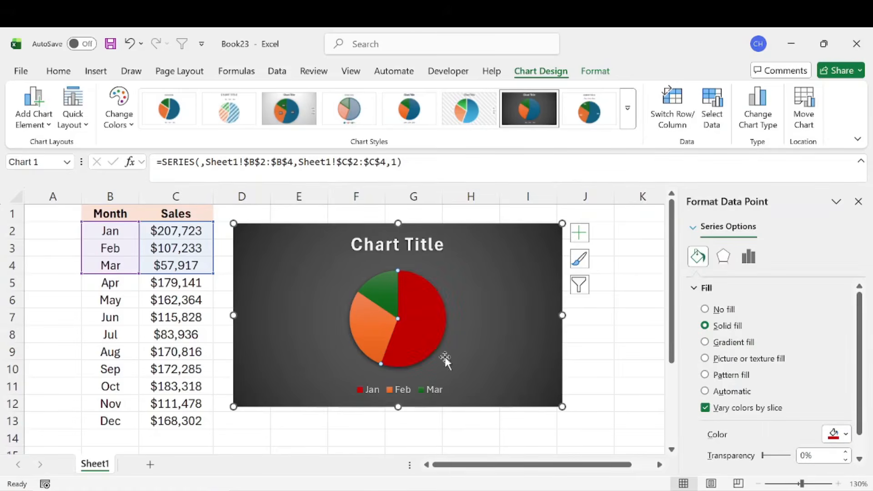
Step: Fill the Feb slice with standard yellow and the Mar slice with the bright blue theme color
left_click(837, 435)
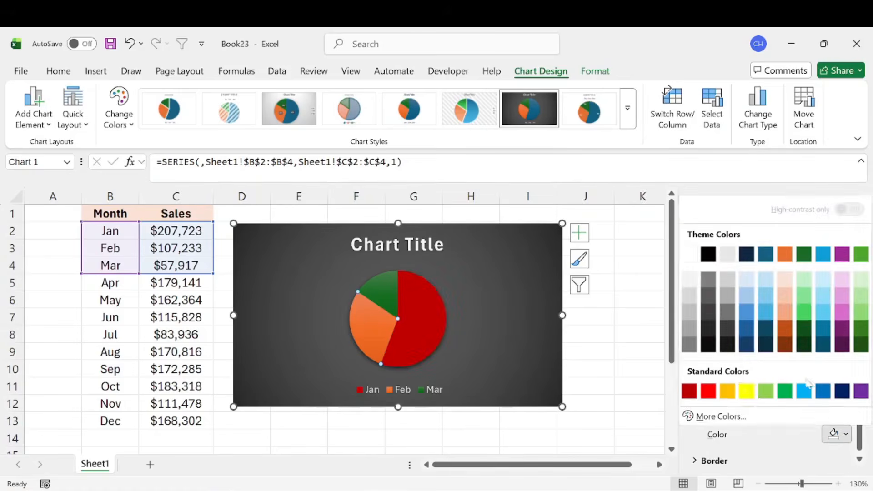
left_click(747, 392)
left_click(377, 287)
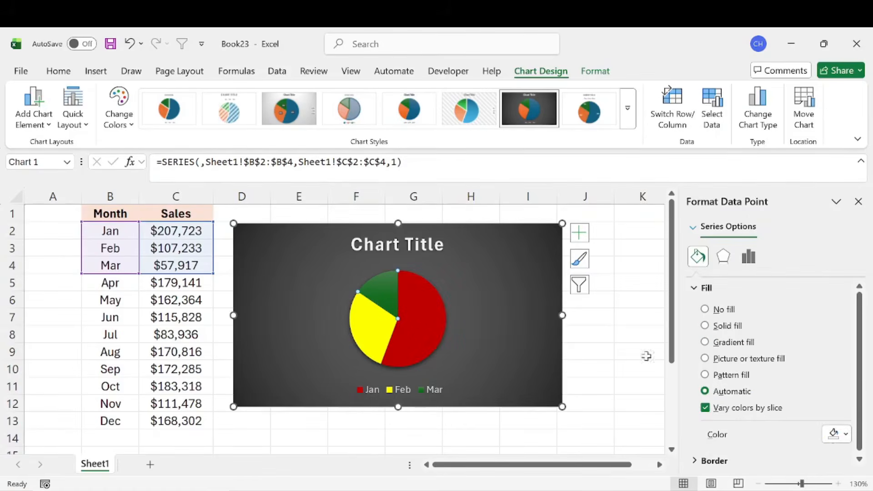
left_click(838, 435)
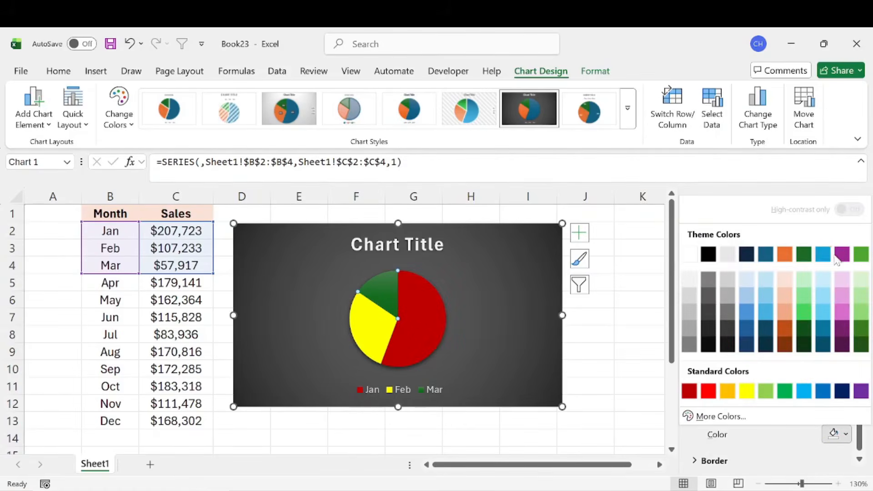
left_click(823, 255)
left_click(621, 327)
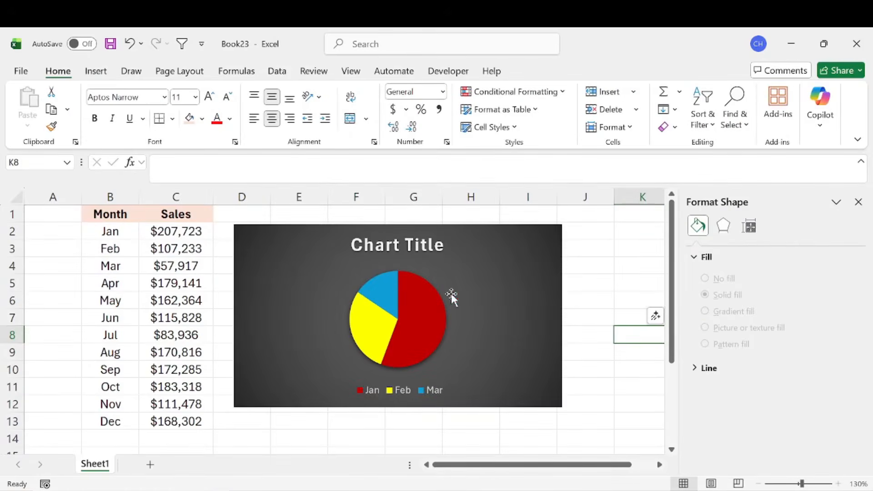
Step: Change the chart title to "Q1 Sales" and reposition it slightly lower, centered above the pie
mouse_move(401, 334)
left_click(425, 244)
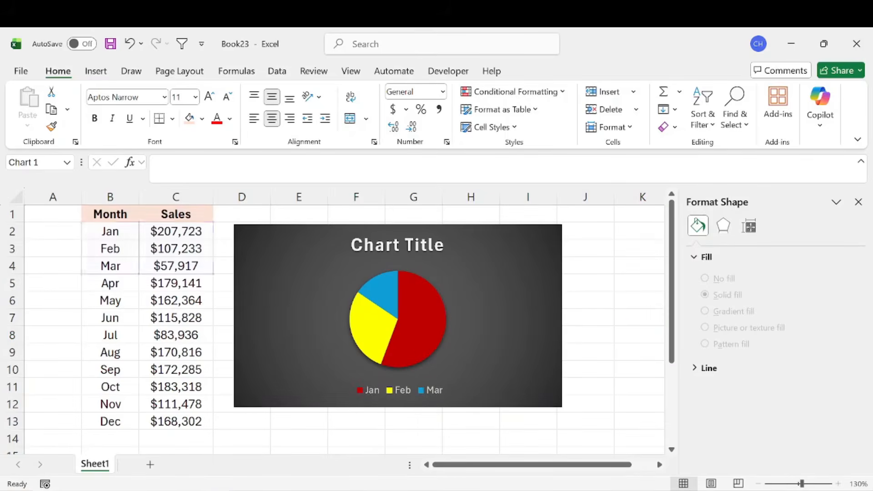
double_click(411, 245)
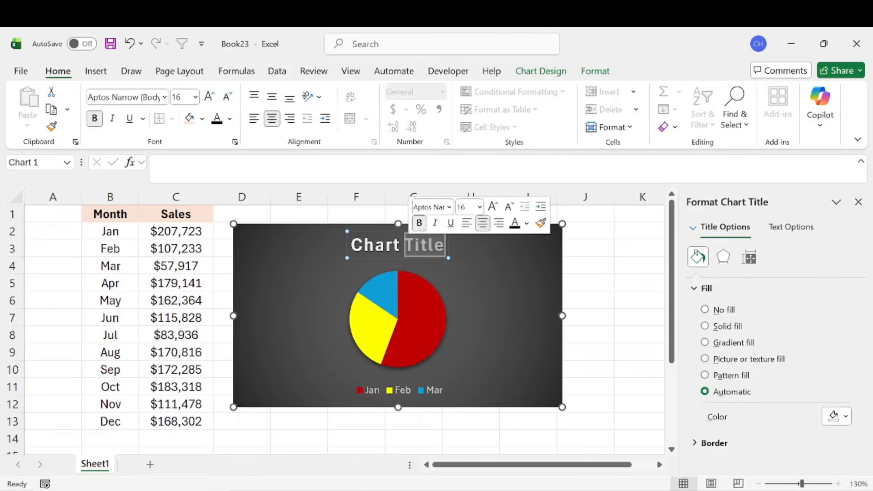
left_click(354, 246)
left_click_drag(355, 246, 362, 247)
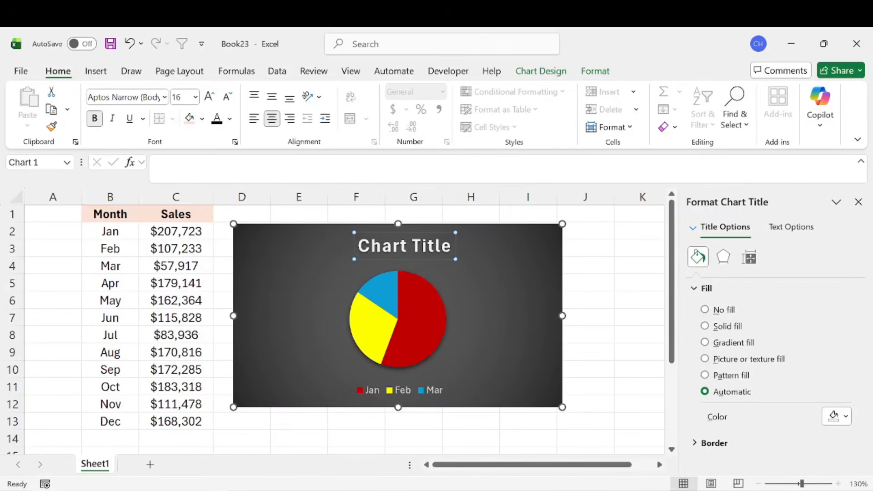
key("ctrl+a")
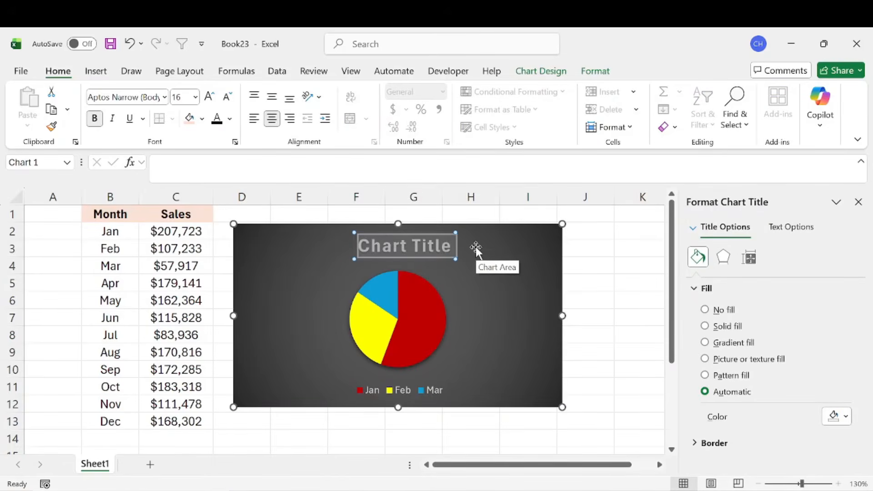
type("Q1 Sales")
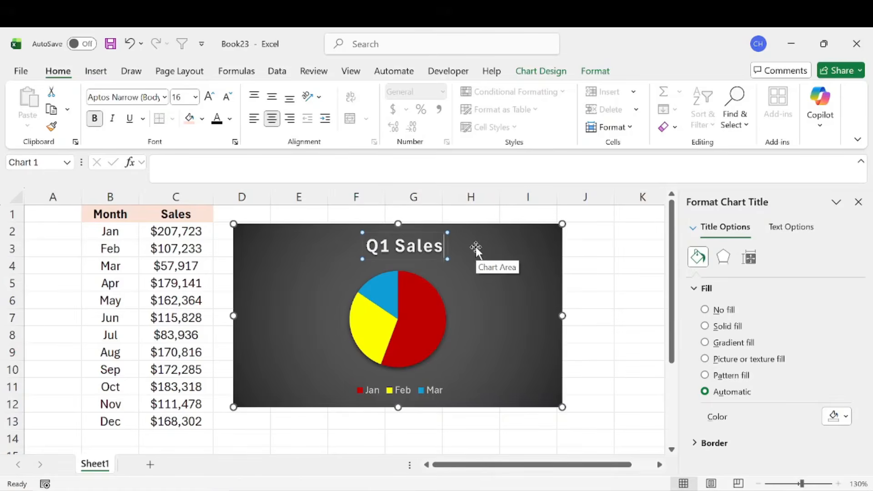
left_click_drag(376, 233, 403, 235)
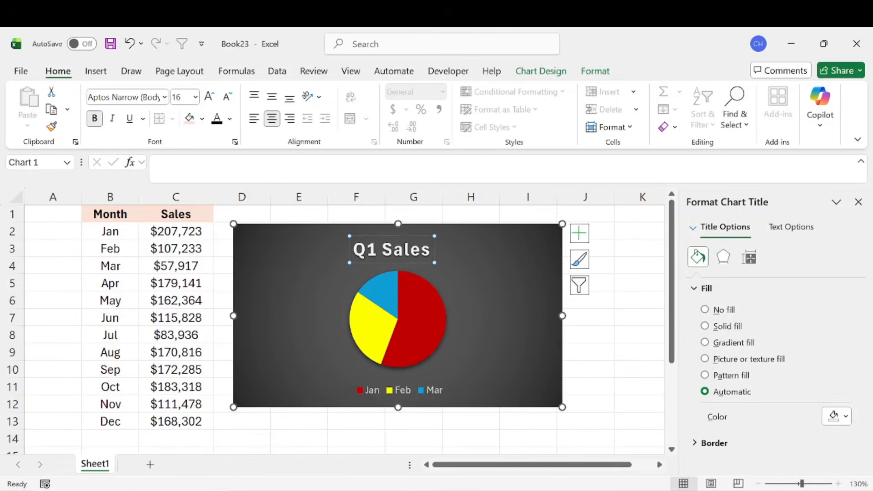
Step: Turn off the Chart Title element of the pie chart
left_click(542, 71)
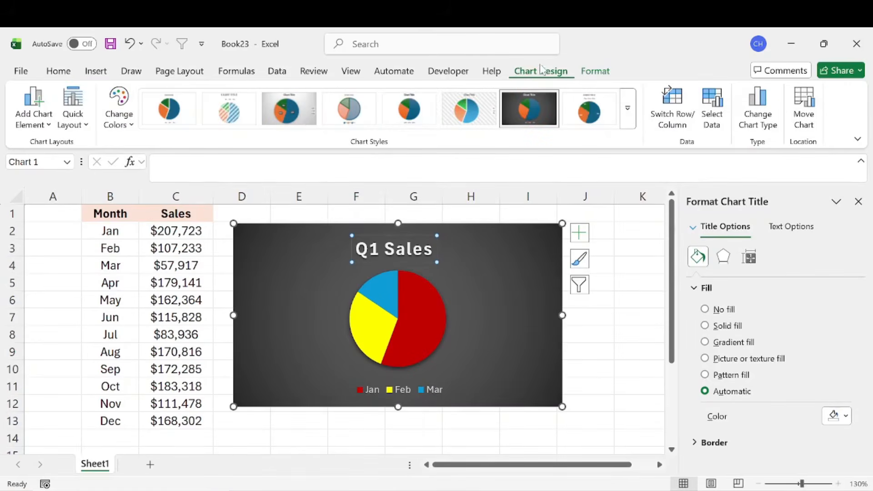
left_click(597, 71)
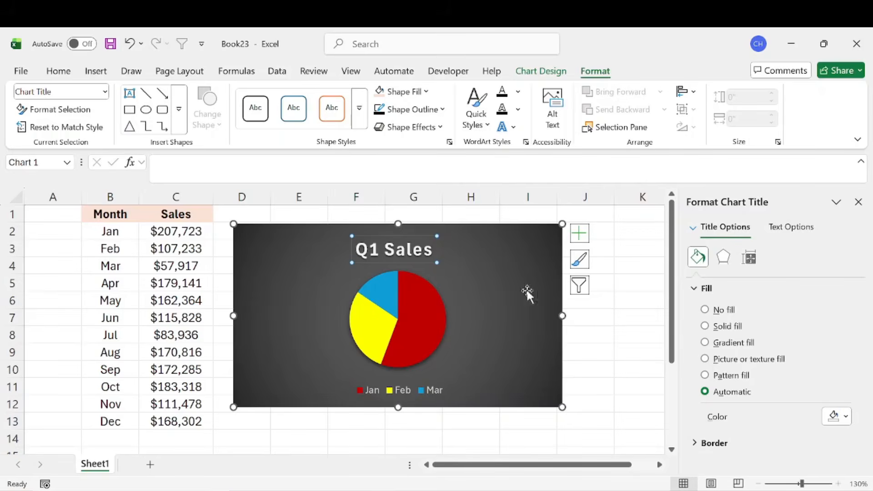
left_click(581, 236)
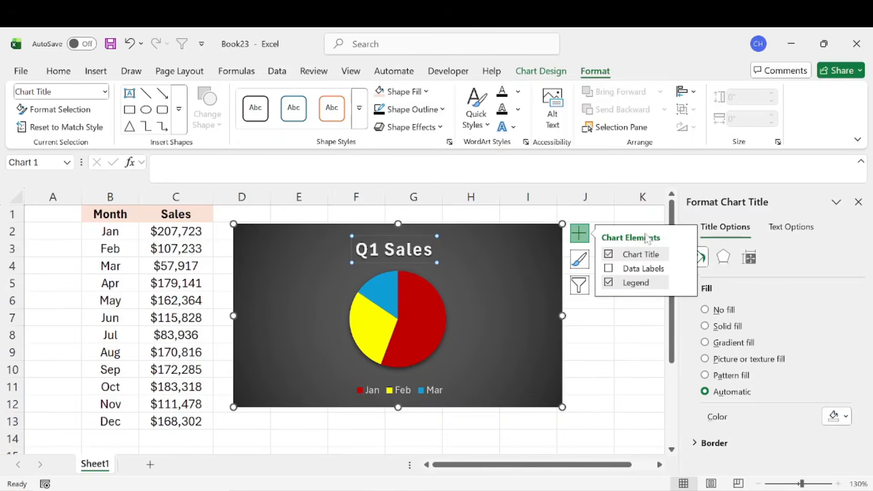
left_click(609, 254)
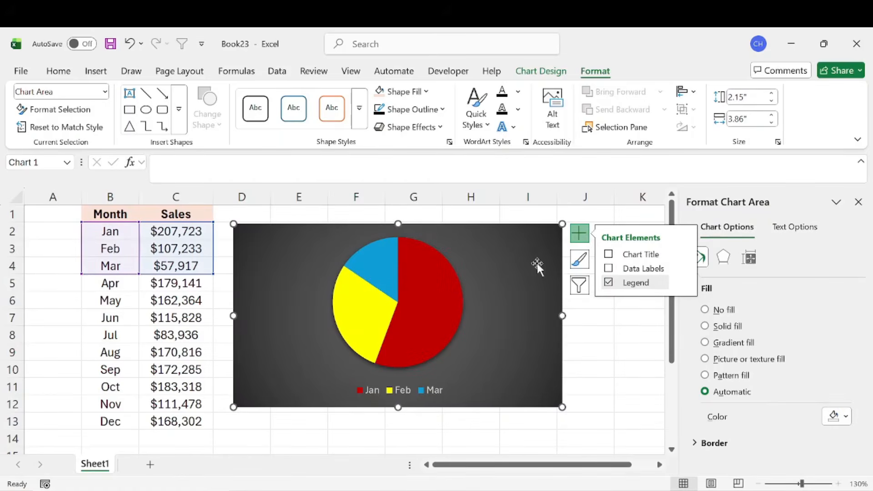
Step: Turn the Chart Title element back on for the pie chart and set its text to "Q1 Sales"
left_click(609, 255)
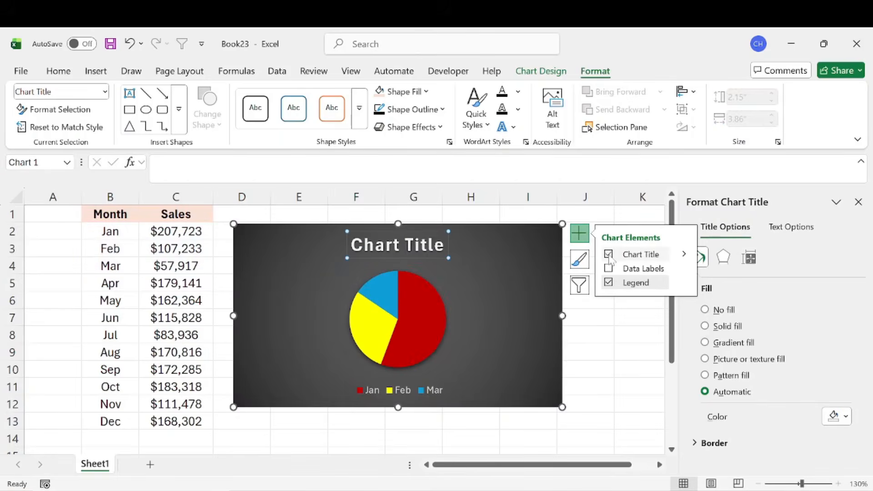
triple_click(390, 248)
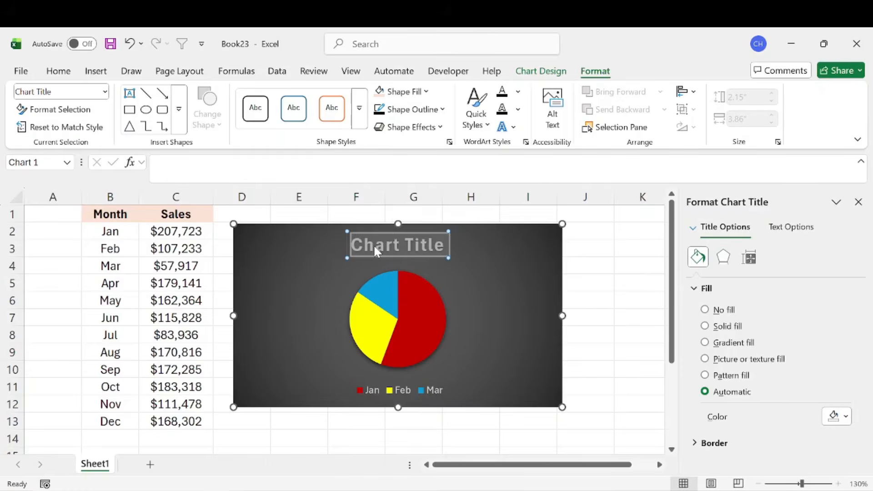
type("Q1 Sales")
Step: Turn on data labels for the pie slices and move the whole chart slightly up and to the left beside the sales table
left_click(579, 233)
left_click(608, 269)
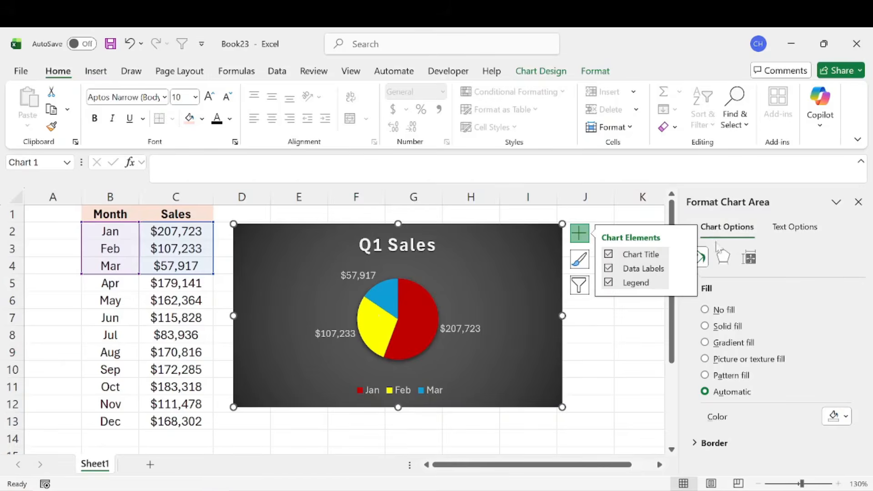
left_click_drag(494, 306, 496, 292)
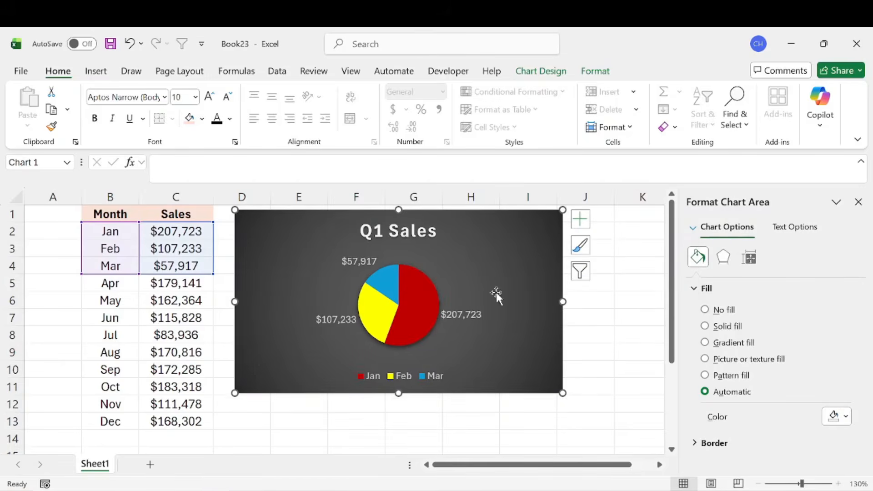
left_click(472, 315)
left_click_drag(471, 315, 483, 327)
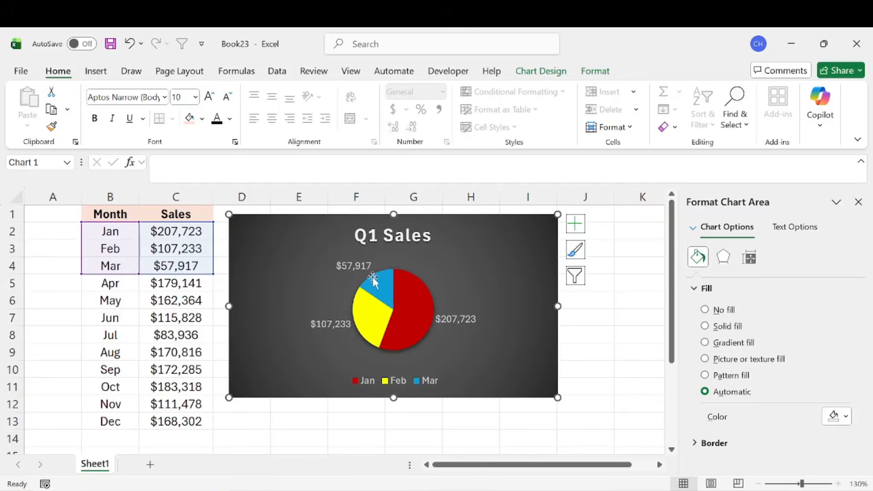
mouse_move(374, 281)
left_click(609, 72)
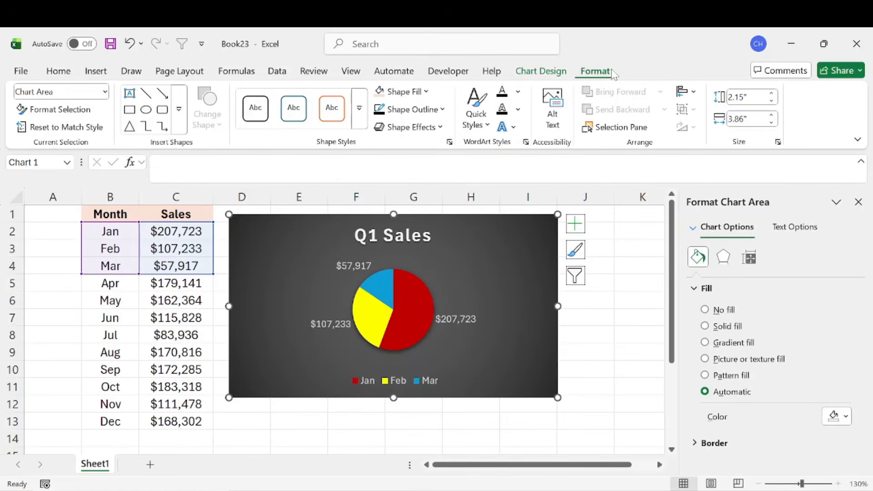